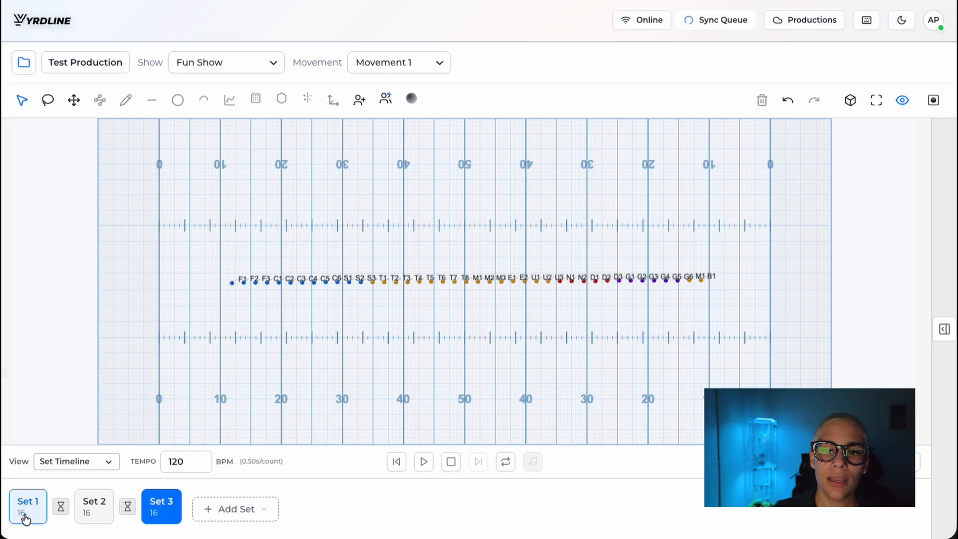
Step: Switch the timeline view to Fine Scrubber and try its playback slider at Set 1
{"action": "left_click", "coordinate": [111, 464]}
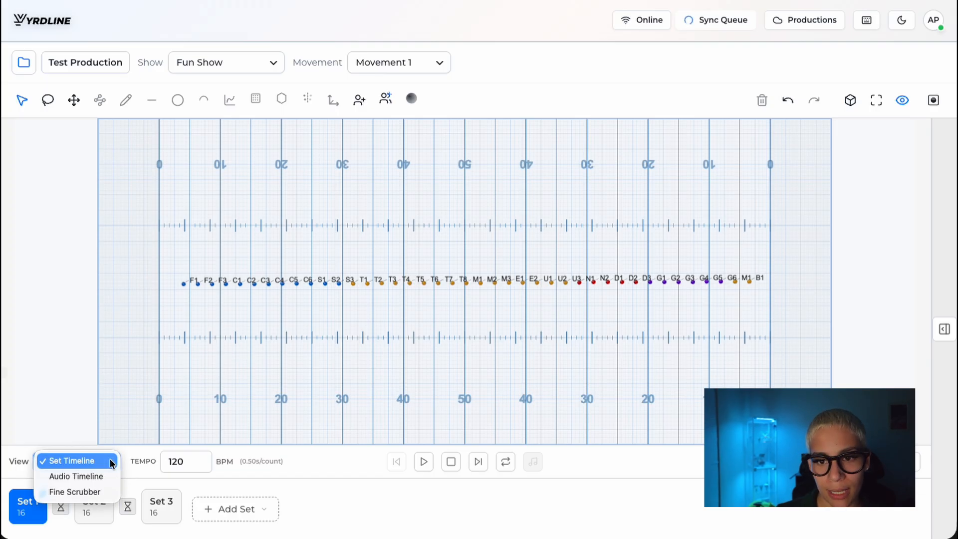
{"action": "left_click", "coordinate": [75, 492]}
{"action": "mouse_move", "coordinate": [22, 505]}
{"action": "left_mouse_down"}
{"action": "mouse_move", "coordinate": [898, 502]}
{"action": "mouse_move", "coordinate": [106, 503]}
{"action": "mouse_move", "coordinate": [583, 527]}
{"action": "mouse_move", "coordinate": [637, 504]}
{"action": "mouse_move", "coordinate": [635, 518]}
{"action": "mouse_move", "coordinate": [665, 506]}
{"action": "mouse_move", "coordinate": [823, 499]}
{"action": "mouse_move", "coordinate": [20, 500]}
{"action": "left_mouse_up"}
Step: Switch the timeline view to Audio Timeline and open it in a separate window
{"action": "left_click", "coordinate": [113, 424]}
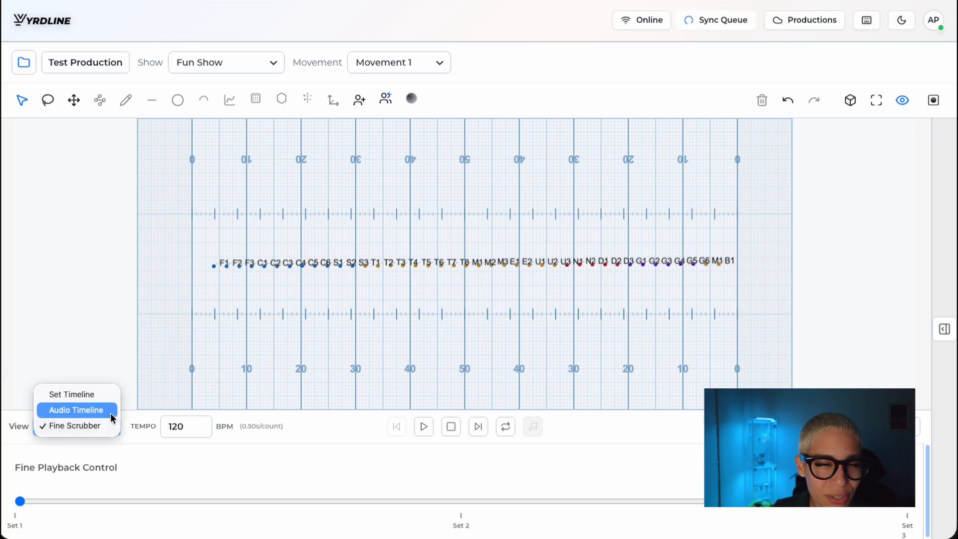
{"action": "left_click", "coordinate": [112, 416]}
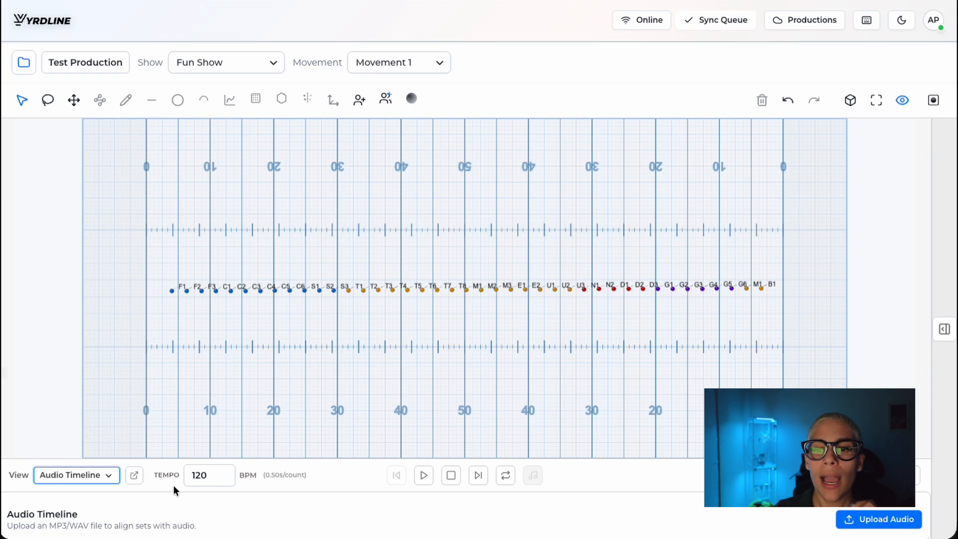
{"action": "left_click", "coordinate": [135, 478]}
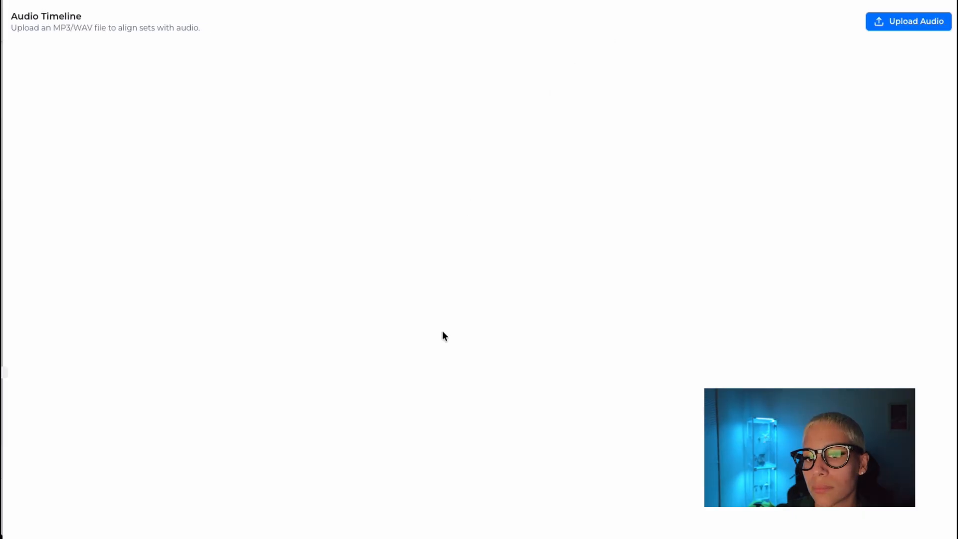
{"action": "left_click_drag", "start_coordinate": [474, 0], "coordinate": [472, 0]}
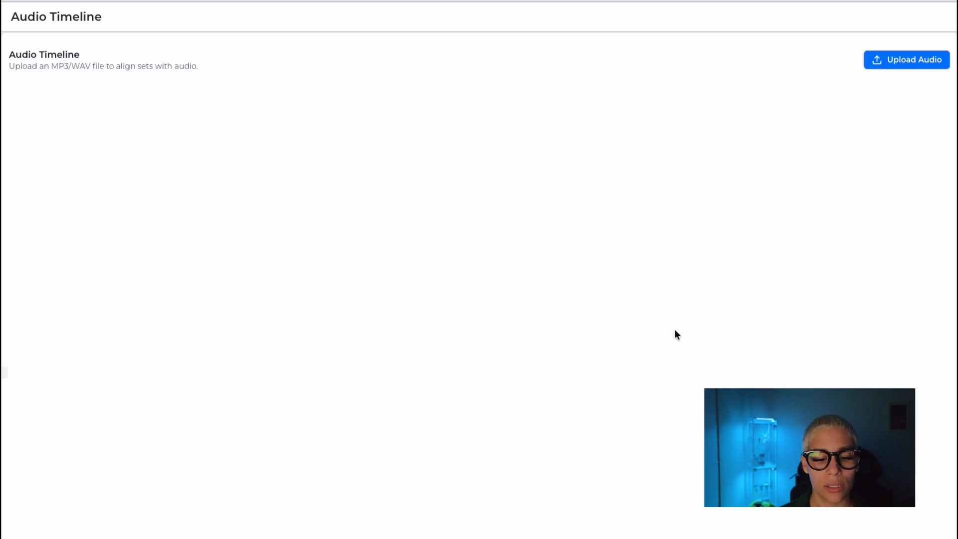
Step: Upload the audio file "2012 Madison Moements 2012 Madison M1.wav" from the music samples folder
{"action": "left_click", "coordinate": [879, 61]}
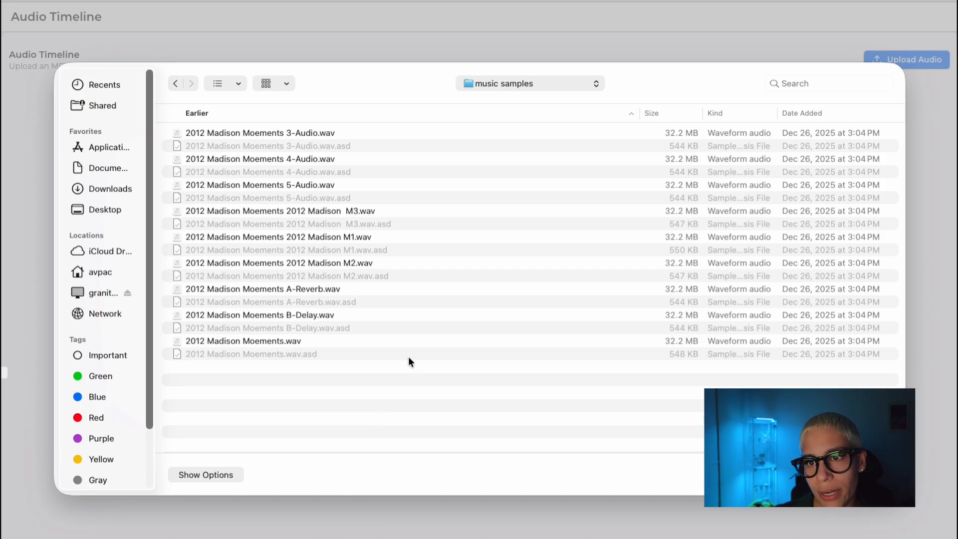
{"action": "left_click", "coordinate": [329, 238]}
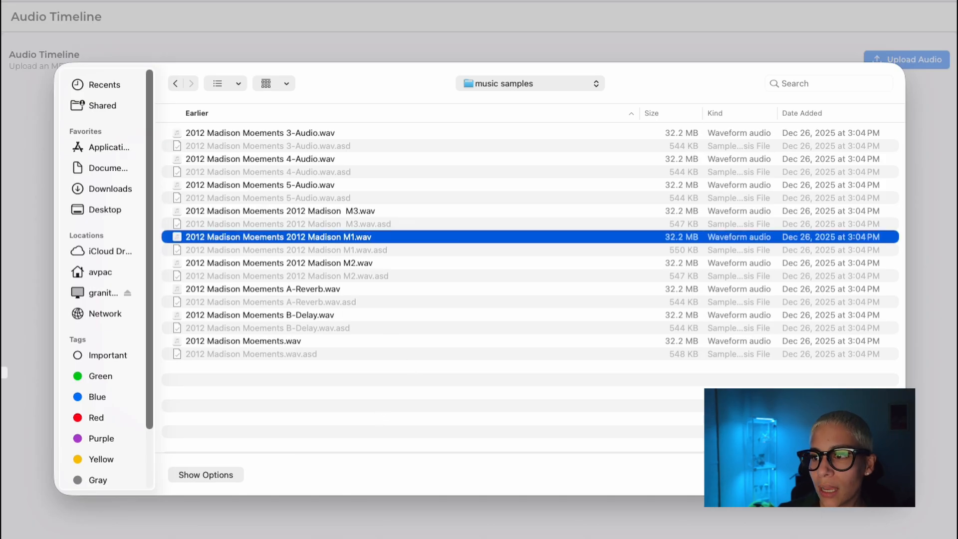
{"action": "key", "text": "Return"}
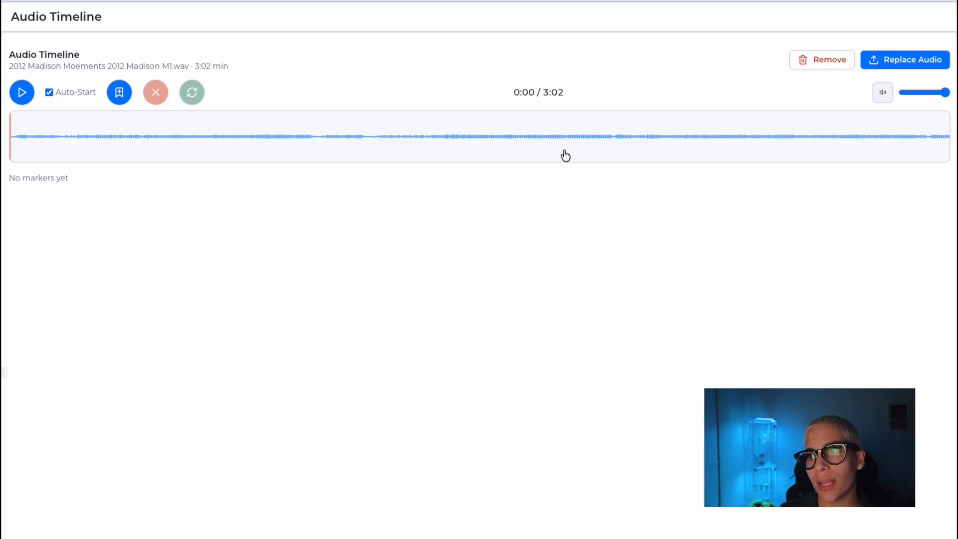
Step: Try the mute control and marker mode with Auto-Start enabled, ending with the audio paused and the playhead at the start
{"action": "left_click", "coordinate": [883, 93]}
{"action": "left_click", "coordinate": [882, 93]}
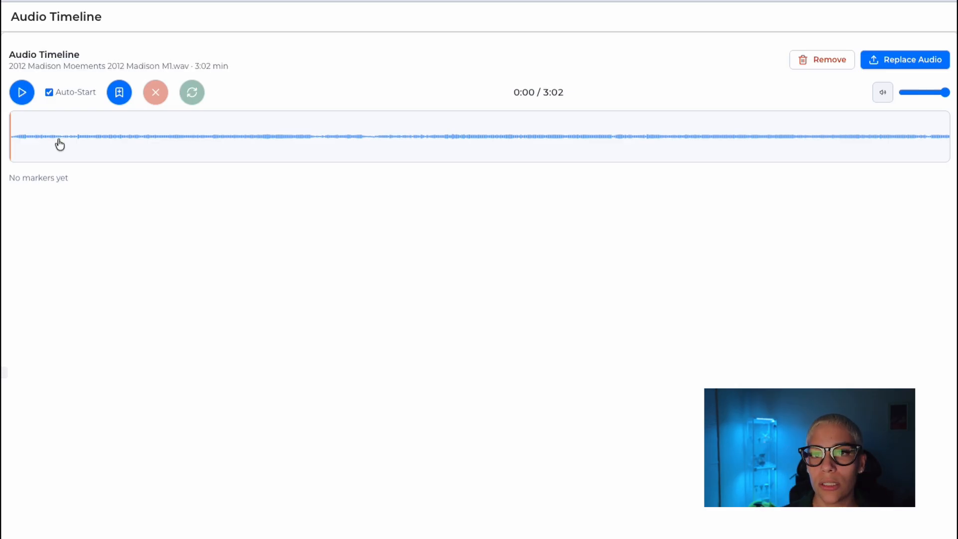
{"action": "left_click", "coordinate": [121, 94]}
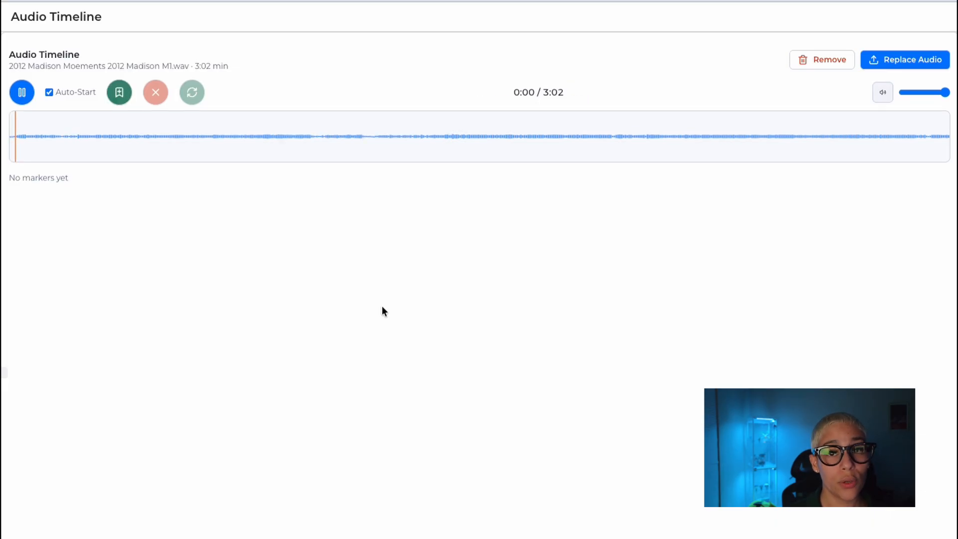
{"action": "left_click", "coordinate": [24, 93]}
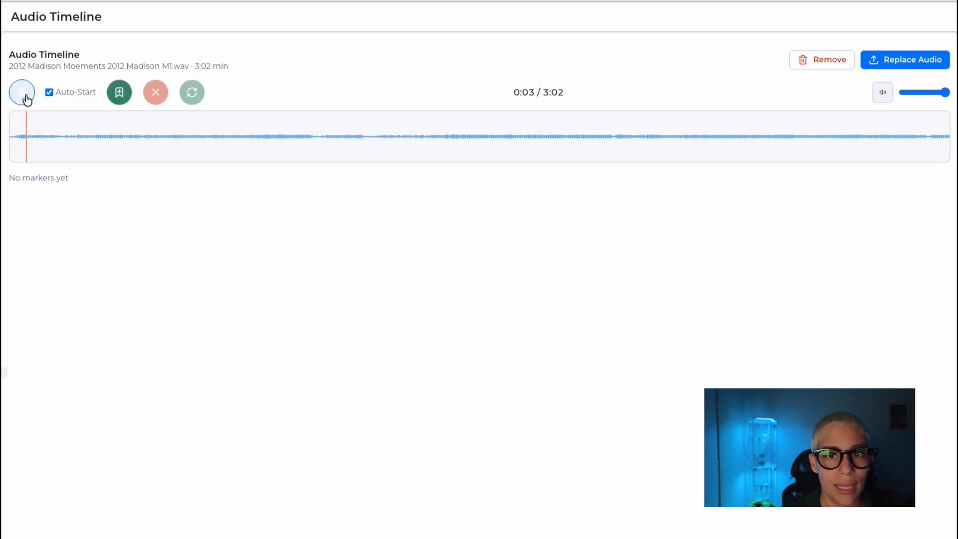
{"action": "left_click", "coordinate": [17, 134]}
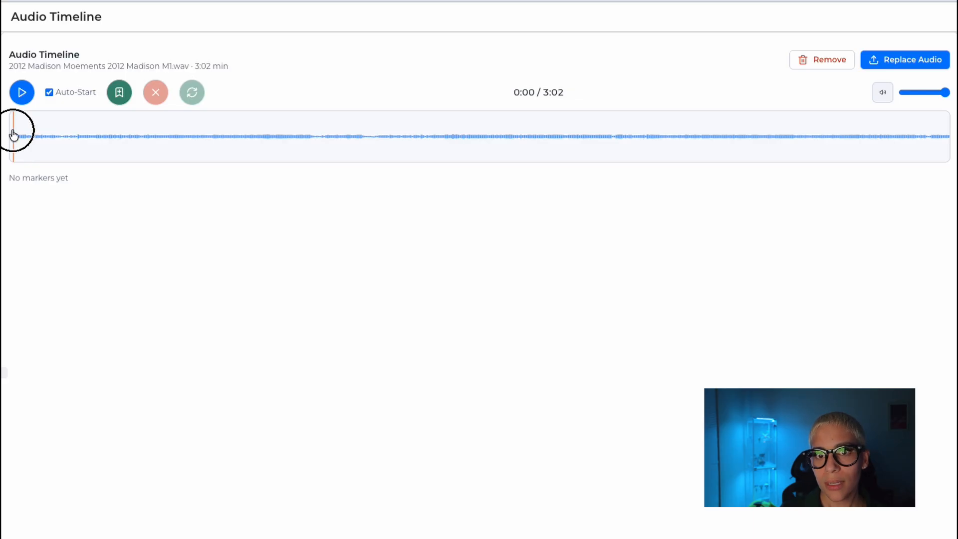
{"action": "left_click", "coordinate": [10, 133]}
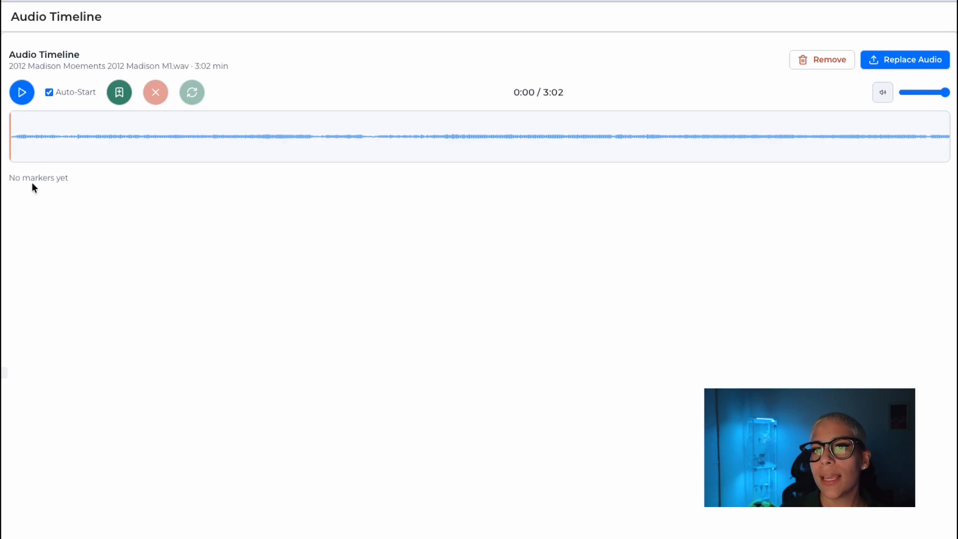
Step: Disable Auto-Start and turn marker mode back on without starting playback
{"action": "left_click", "coordinate": [48, 91]}
{"action": "left_click", "coordinate": [126, 97]}
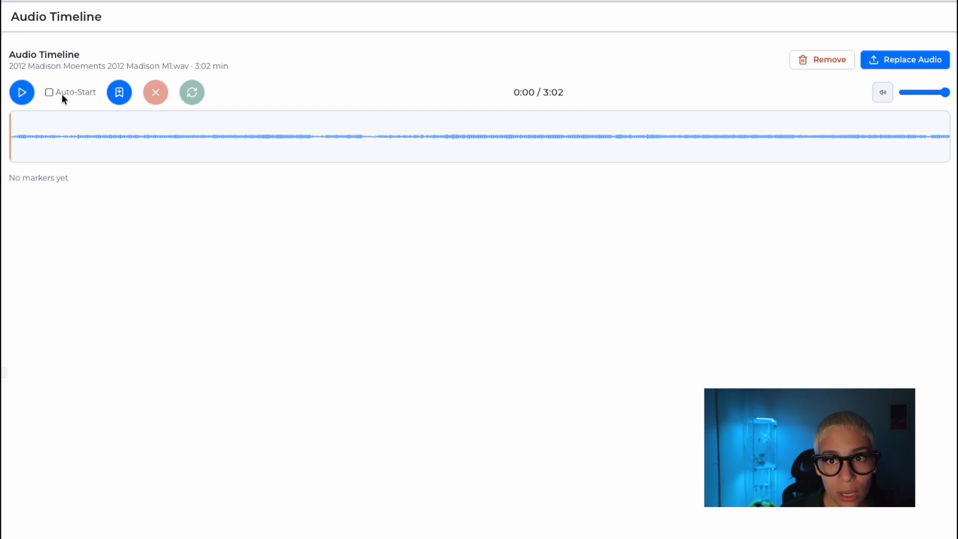
{"action": "left_click", "coordinate": [122, 99]}
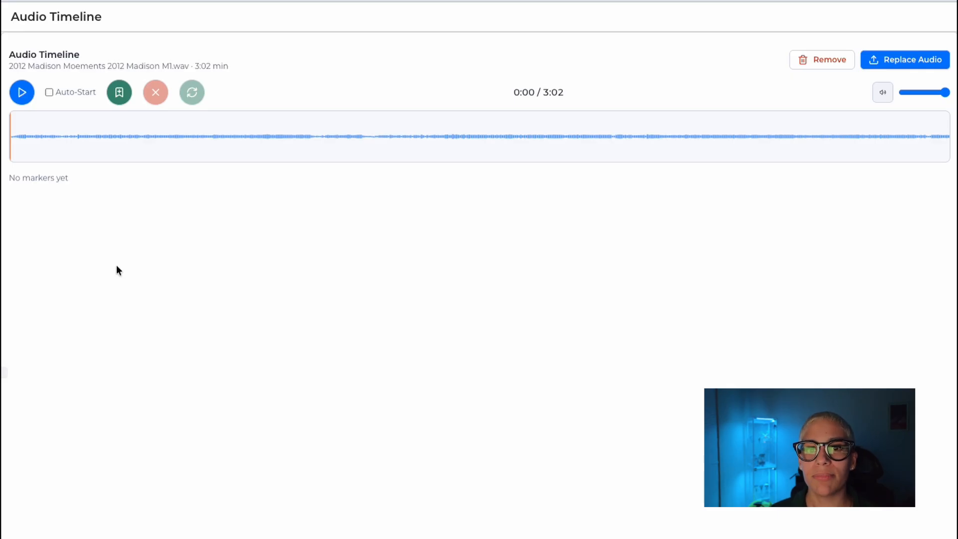
Step: Play the audio, place four set markers at about 0:00, 0:06, 0:12 and 0:18, and pause playback
{"action": "left_click", "coordinate": [20, 98]}
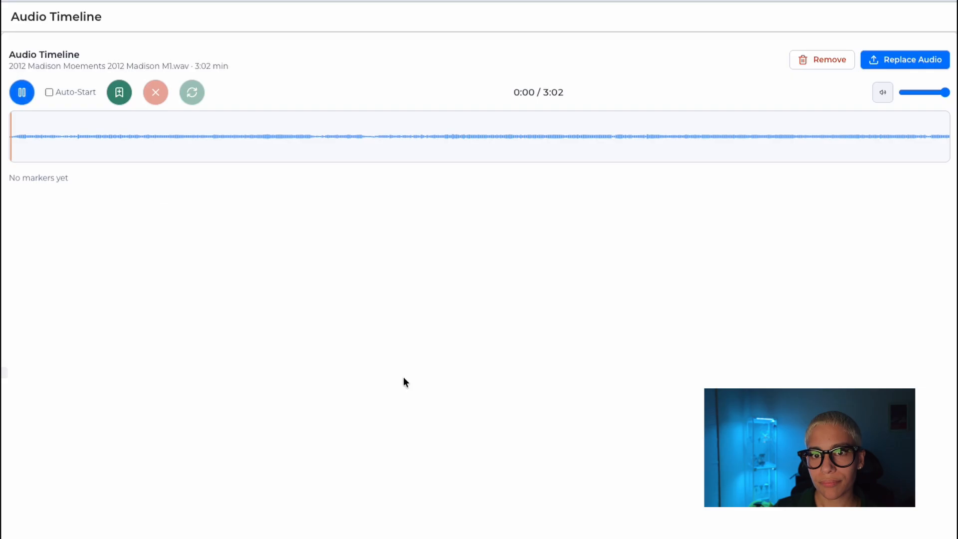
{"action": "key", "text": "m"}
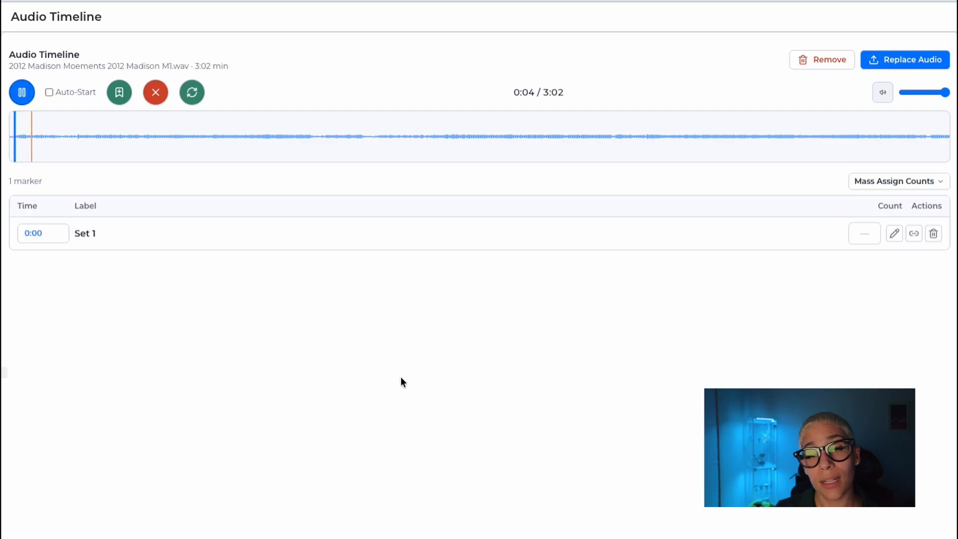
{"action": "key", "text": "m"}
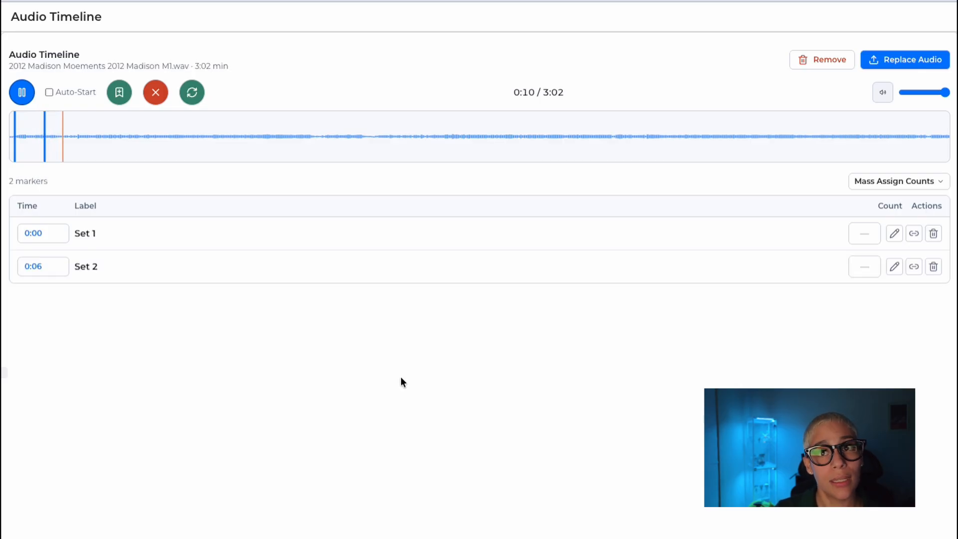
{"action": "key", "text": "m"}
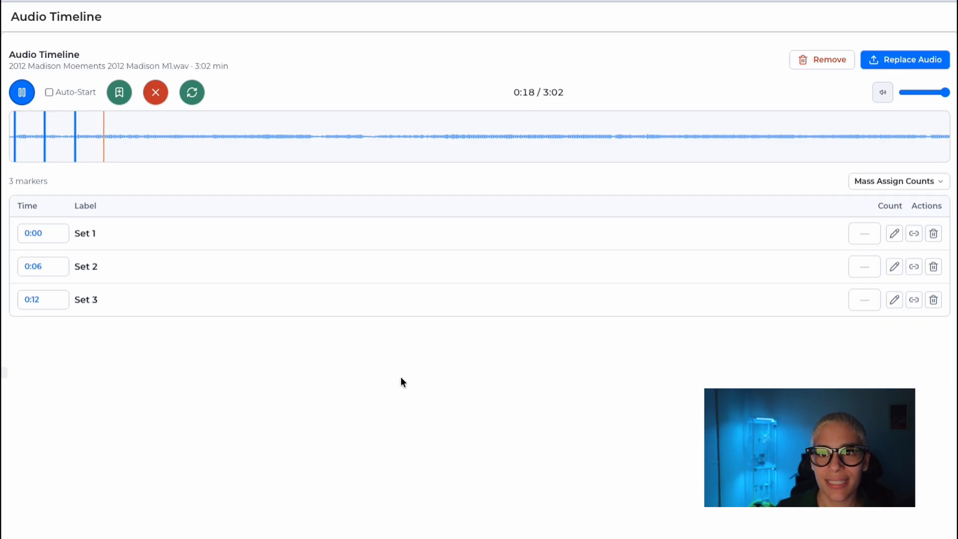
{"action": "key", "text": "m"}
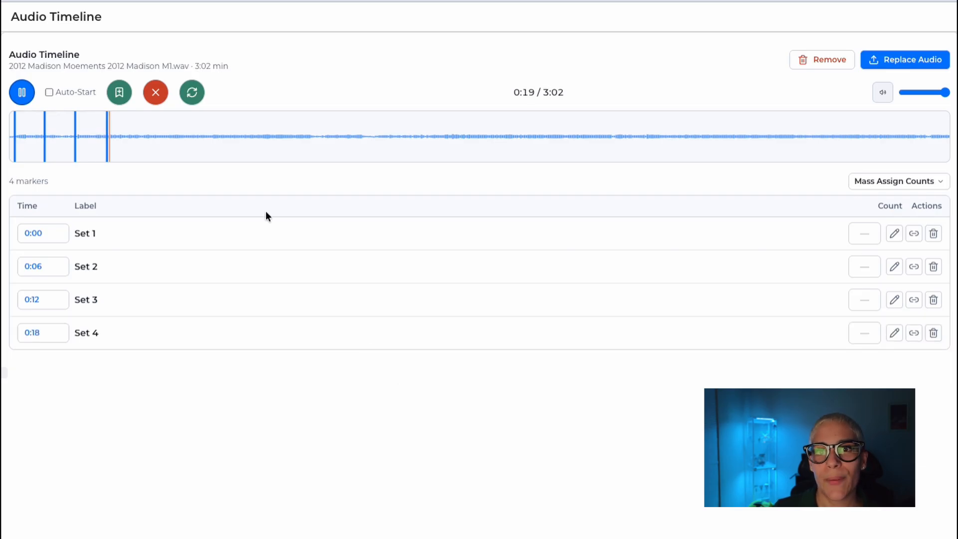
{"action": "left_click", "coordinate": [21, 92]}
Step: Move the playhead to several spots on the waveform and play short passages around the markers
{"action": "left_click", "coordinate": [180, 145]}
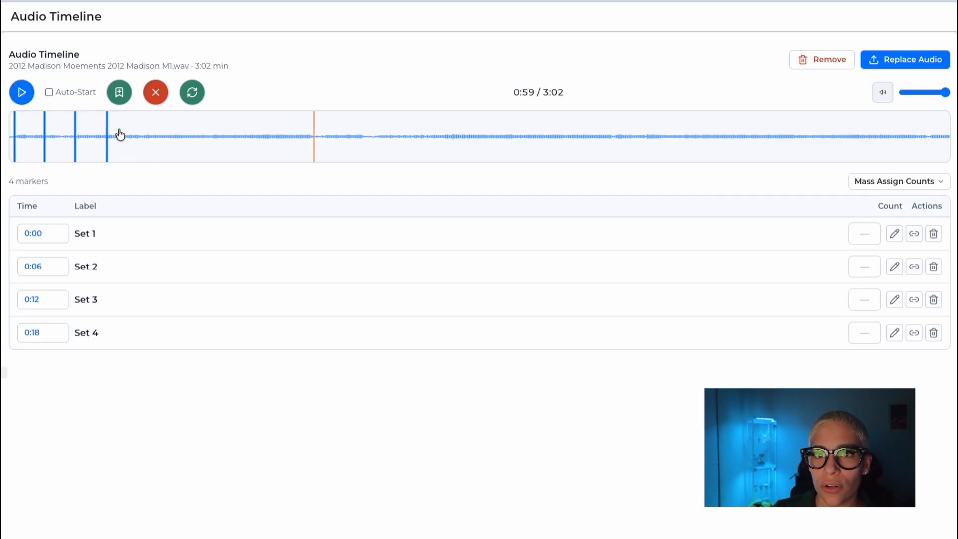
{"action": "left_click", "coordinate": [22, 93]}
{"action": "left_click", "coordinate": [64, 148]}
{"action": "left_click", "coordinate": [110, 141]}
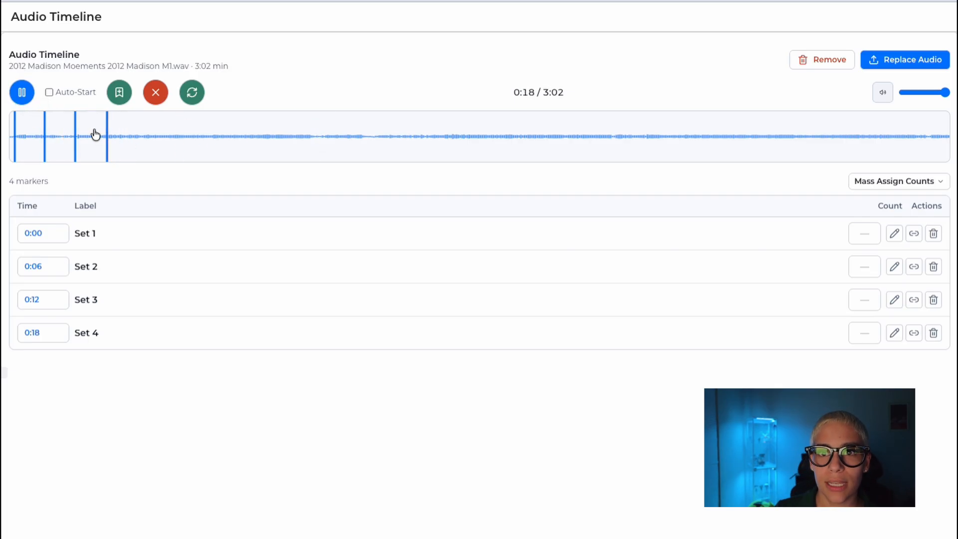
{"action": "left_click", "coordinate": [22, 92]}
{"action": "left_click", "coordinate": [27, 138]}
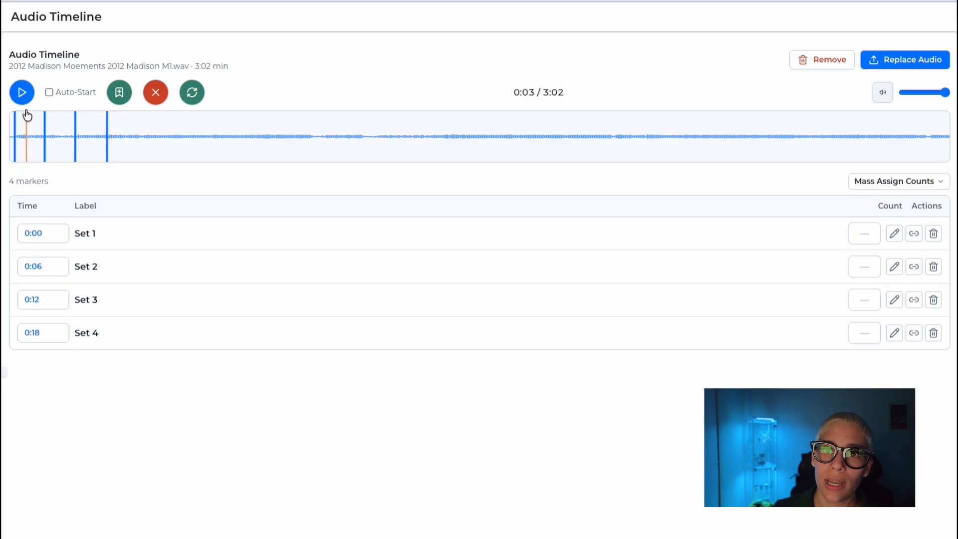
{"action": "left_click", "coordinate": [21, 102]}
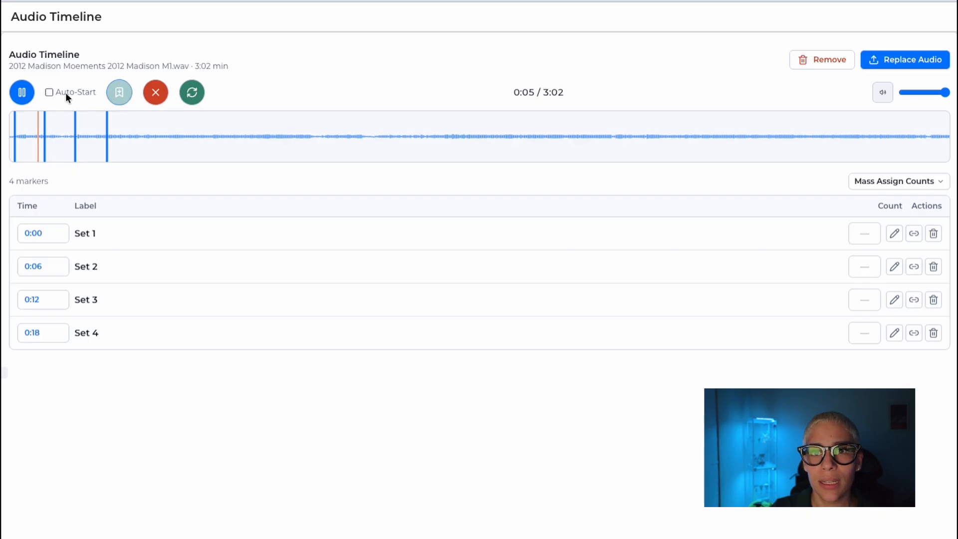
{"action": "left_click", "coordinate": [22, 92]}
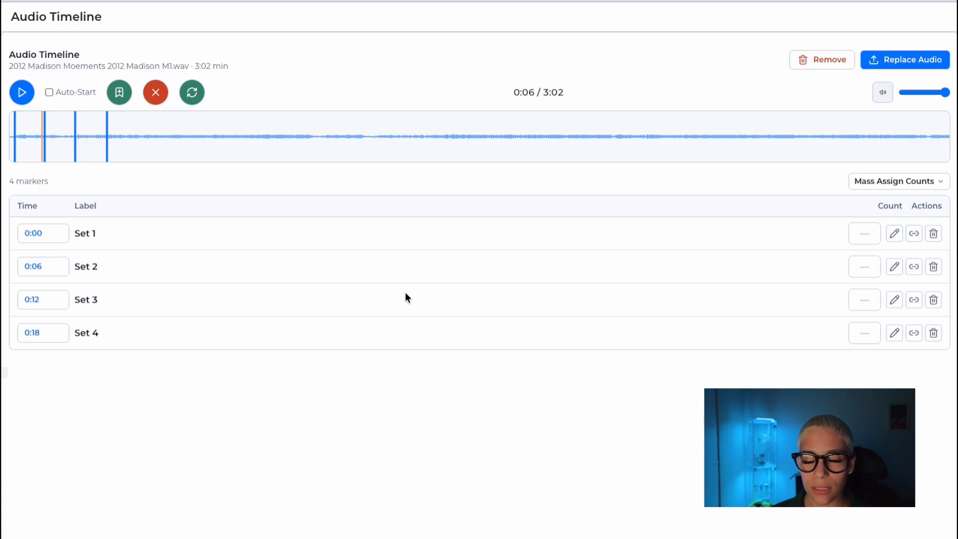
Step: Assign 16 counts to all four markers and check which sets the Set 4 marker can be linked to
{"action": "left_click", "coordinate": [941, 181]}
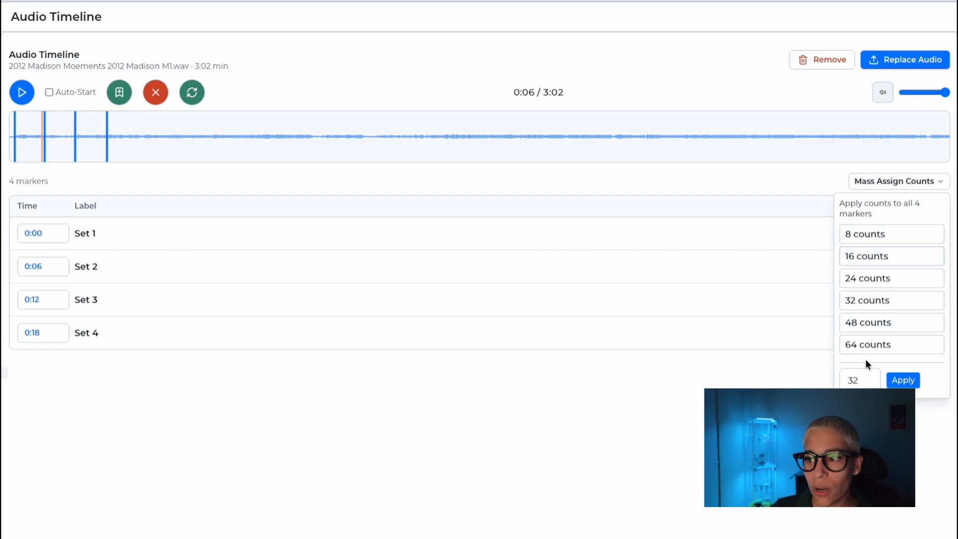
{"action": "left_click", "coordinate": [876, 256]}
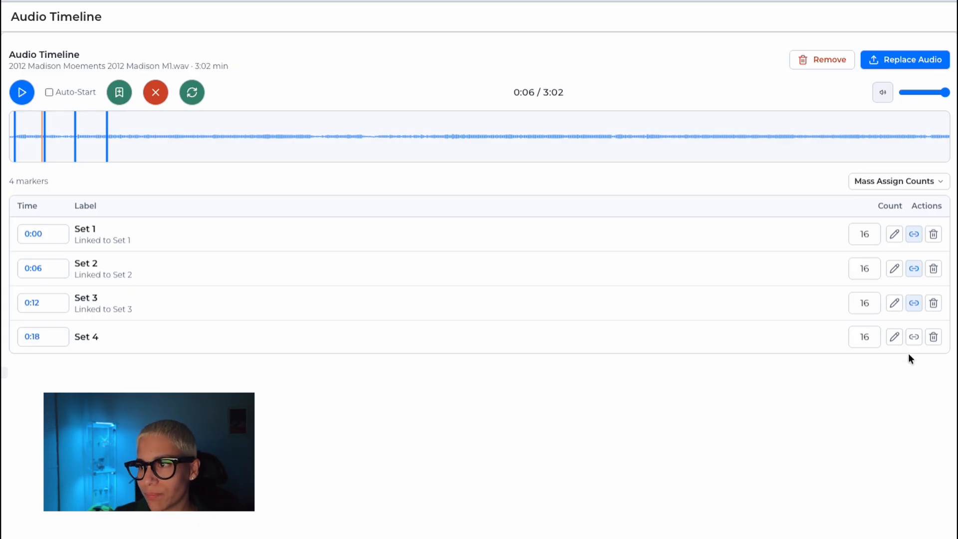
{"action": "left_click", "coordinate": [912, 336]}
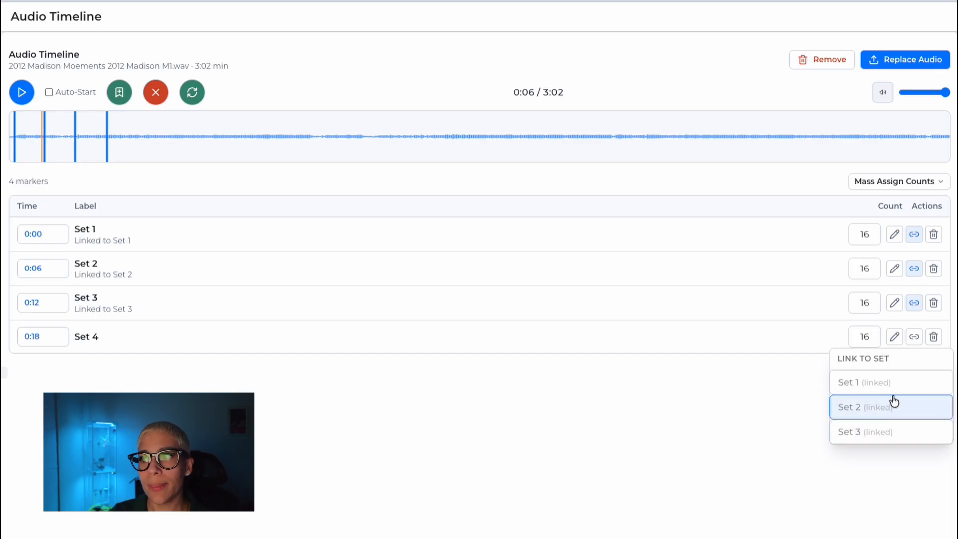
{"action": "left_click", "coordinate": [626, 428]}
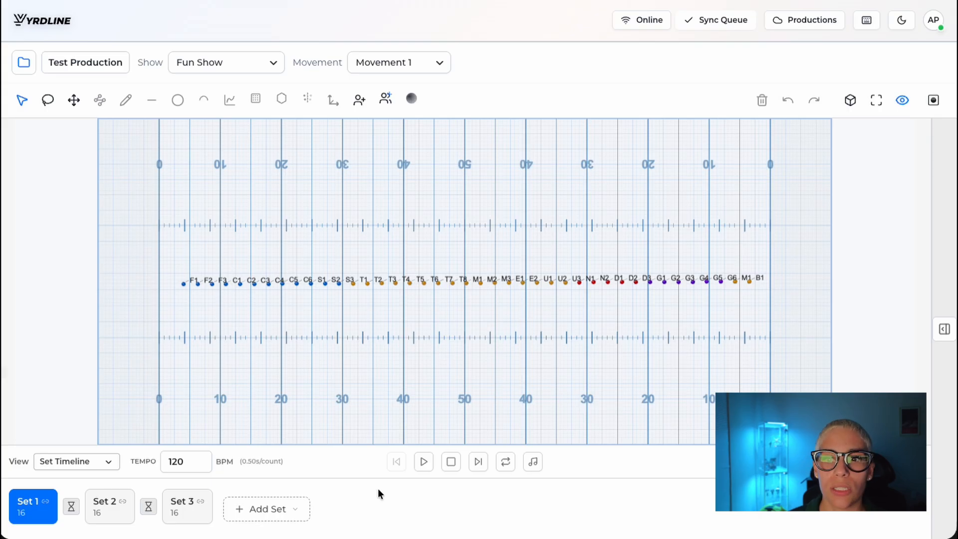
Step: Add a fourth set with 16 counts after Set 3 in the set timeline
{"action": "left_click", "coordinate": [245, 511]}
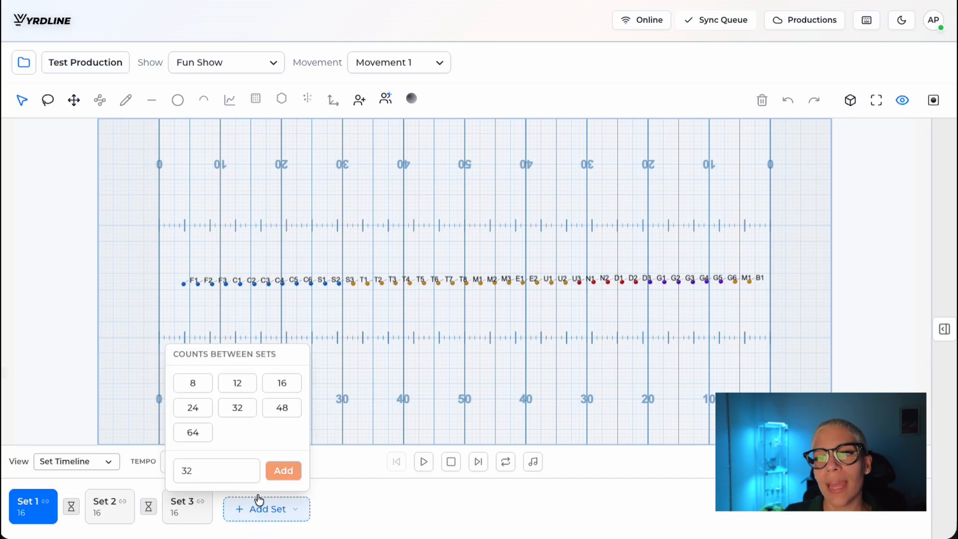
{"action": "left_click", "coordinate": [282, 383]}
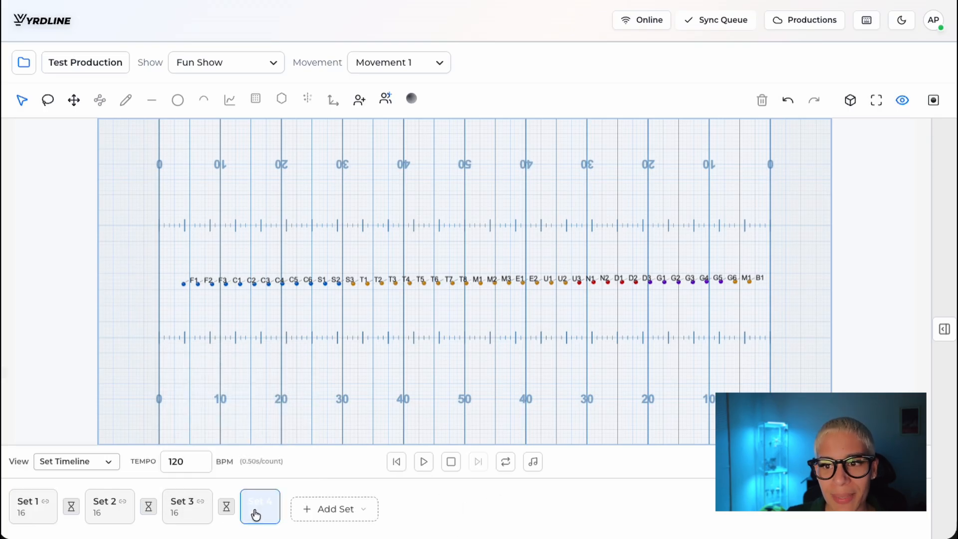
Step: Return to the Audio Timeline view and check the set links in the marker list, down to the Set 4 marker
{"action": "left_click", "coordinate": [108, 463]}
{"action": "left_click", "coordinate": [100, 475]}
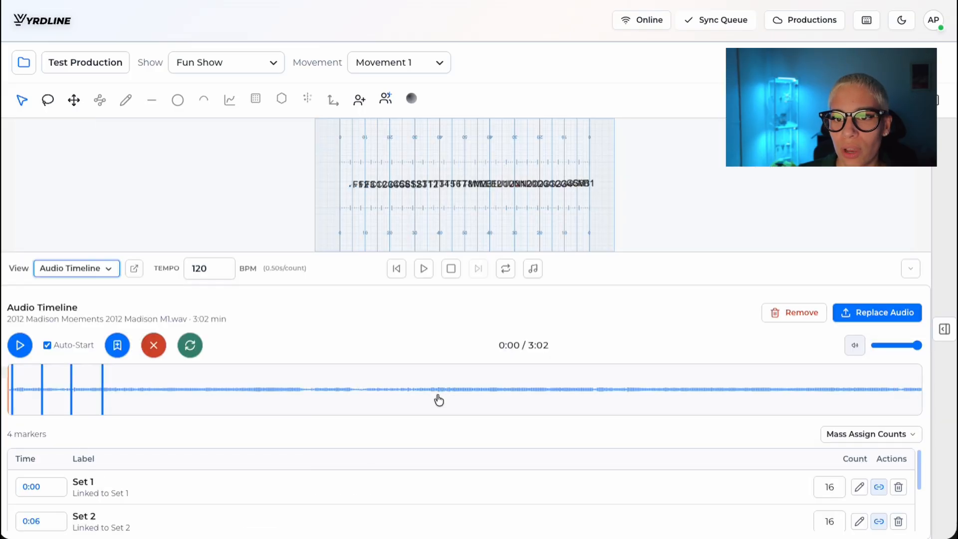
{"action": "scroll", "coordinate": [291, 483], "scroll_direction": "down", "scroll_amount": 2}
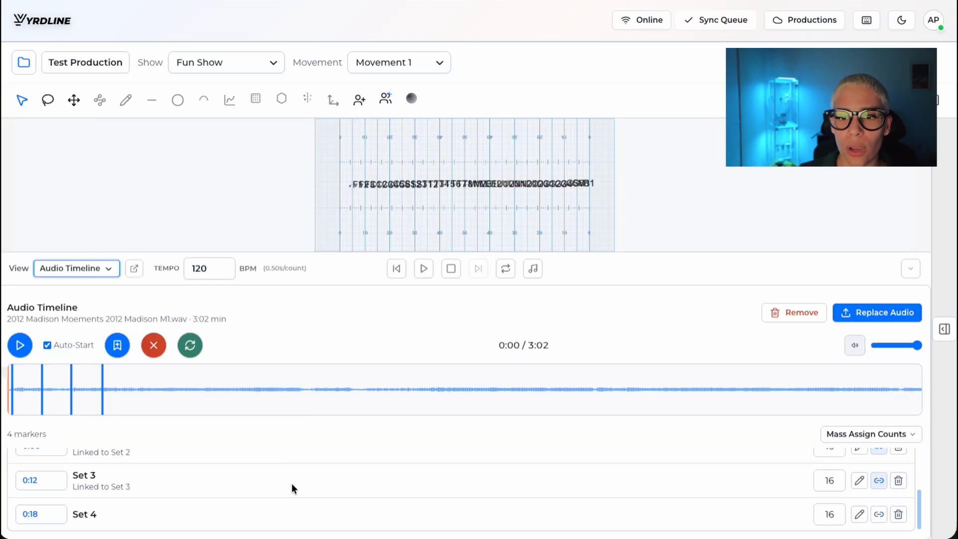
{"action": "scroll", "coordinate": [277, 452], "scroll_direction": "up", "scroll_amount": 3}
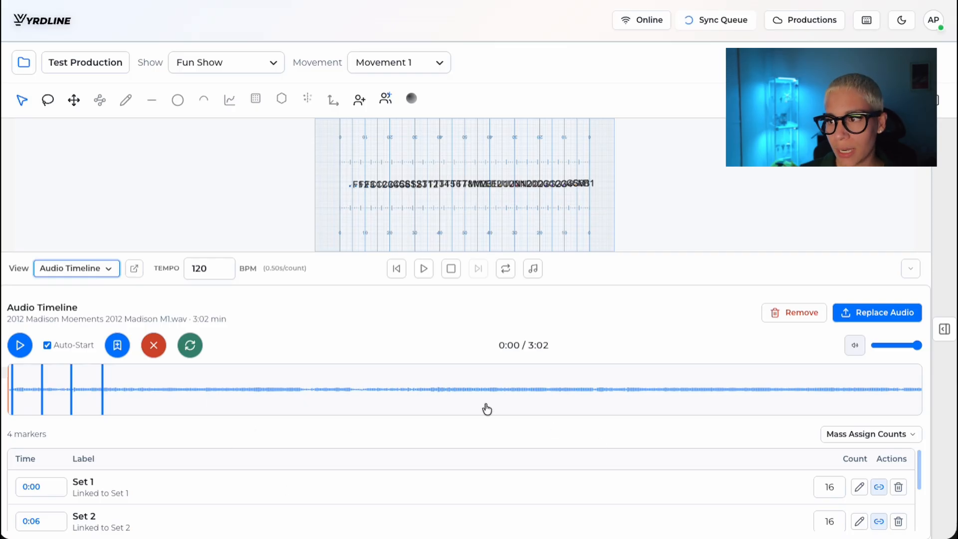
{"action": "scroll", "coordinate": [552, 491], "scroll_direction": "down", "scroll_amount": 2}
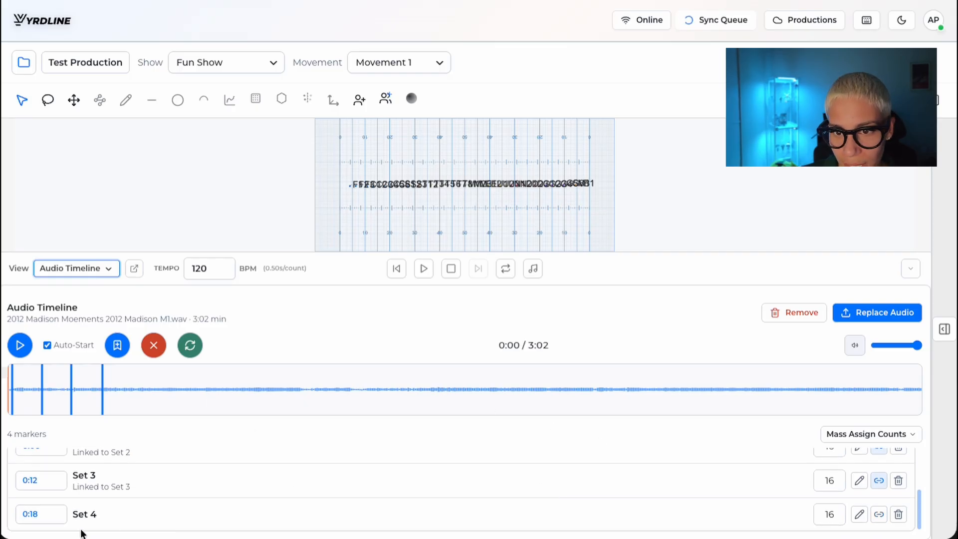
Step: Link the Set 4 audio marker to Set 4 of the show
{"action": "left_click", "coordinate": [878, 514]}
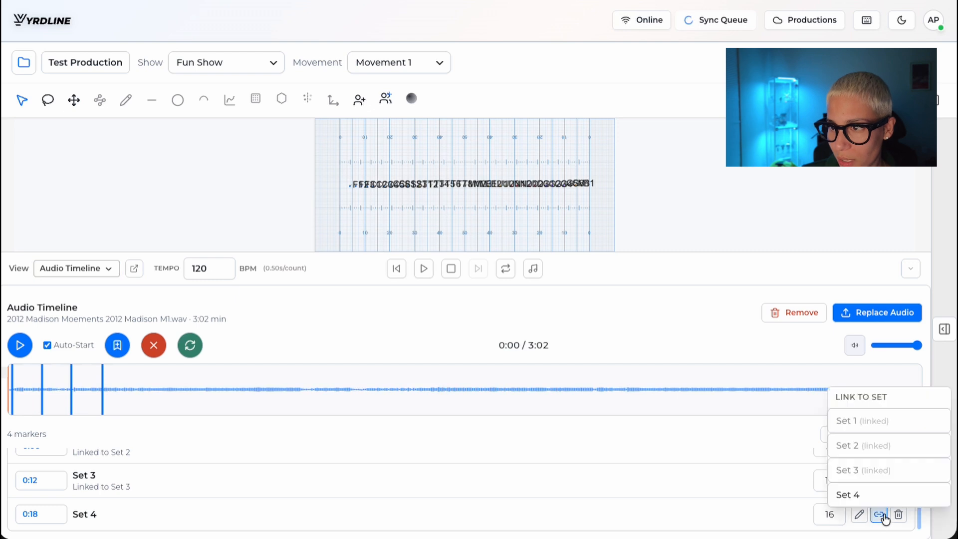
{"action": "left_click", "coordinate": [861, 496]}
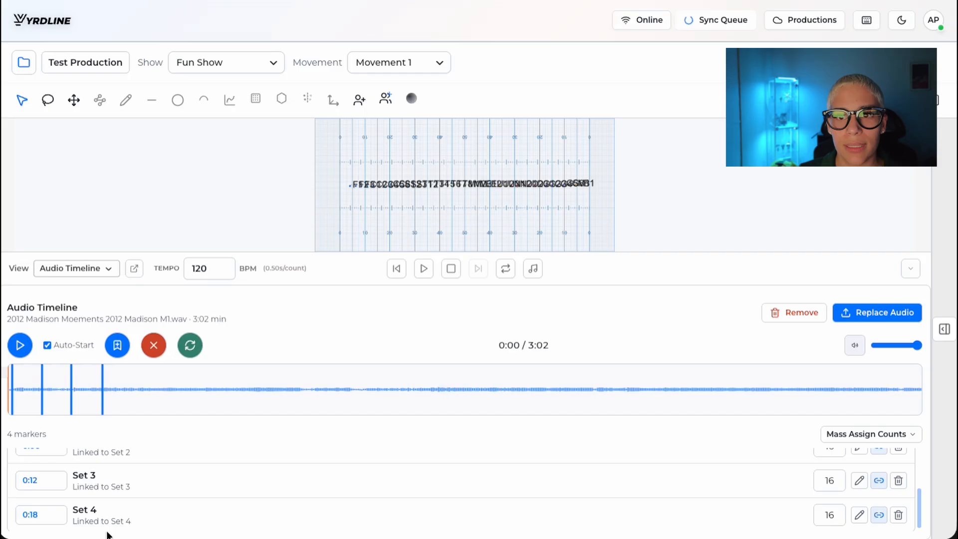
Step: Switch to the Set Timeline view, check Set 4 and return to Set 1
{"action": "left_click", "coordinate": [76, 268]}
{"action": "left_click", "coordinate": [268, 397]}
{"action": "key", "text": "Up"}
{"action": "left_click", "coordinate": [20, 522]}
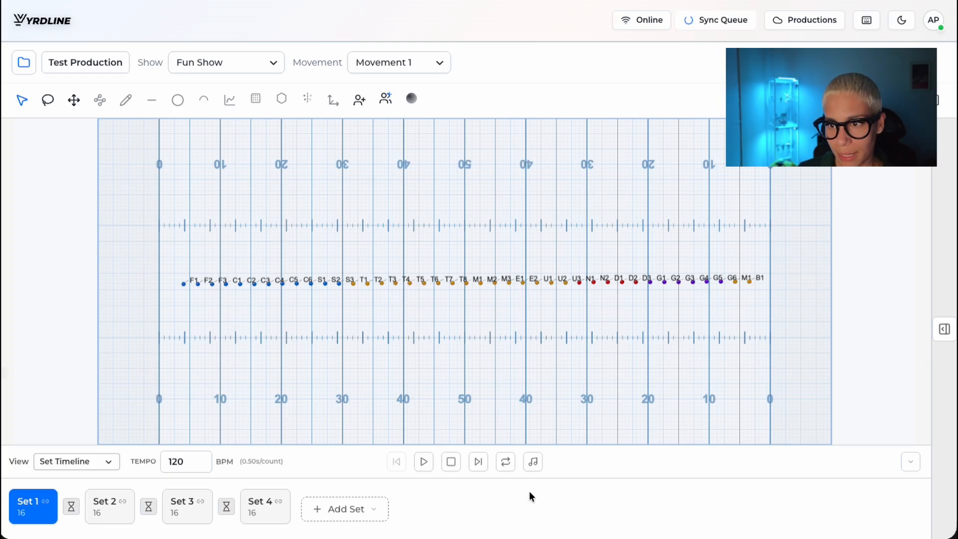
Step: Turn on audio for playback, play the show from Set 1 through Set 4 and stop it
{"action": "left_click", "coordinate": [533, 463]}
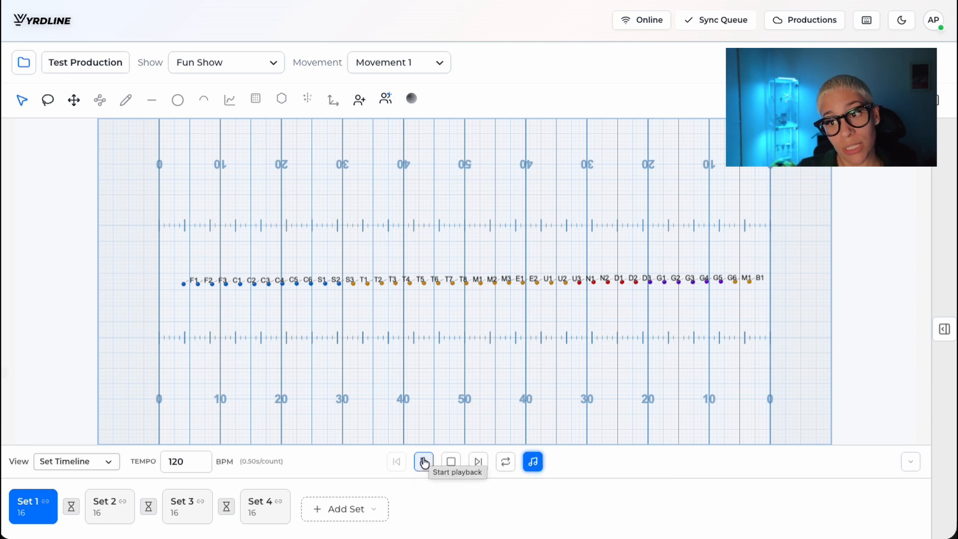
{"action": "left_click", "coordinate": [424, 463]}
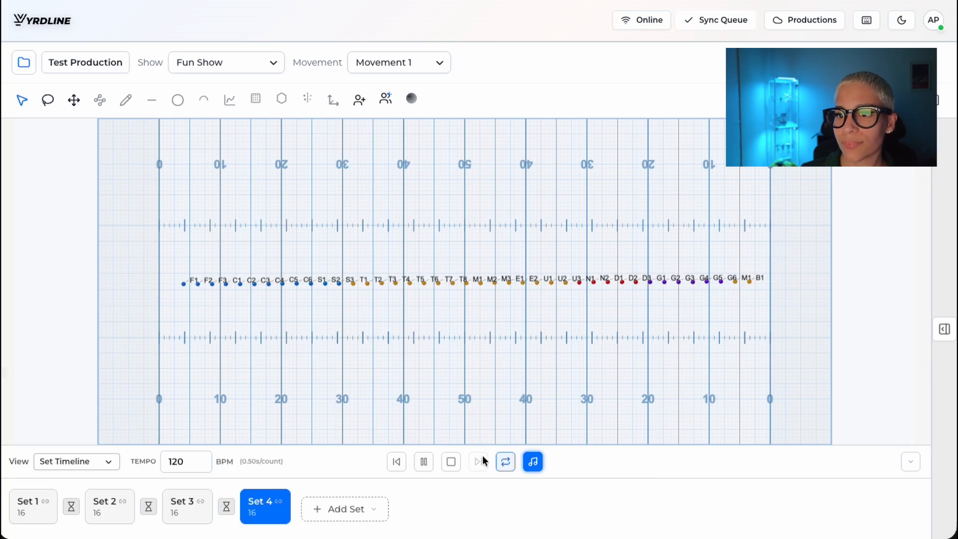
{"action": "left_click", "coordinate": [452, 463]}
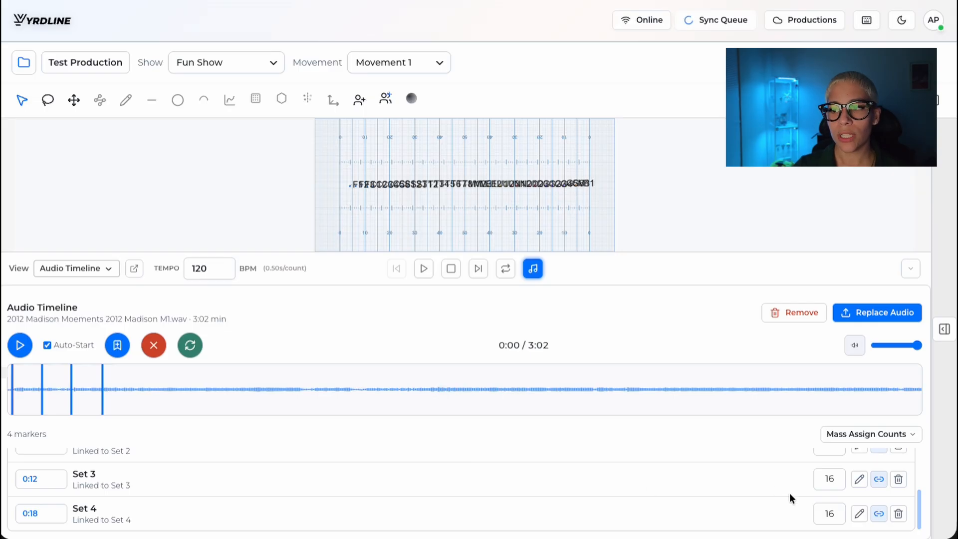
Step: Set the Set 4 marker's counts to 10 and sync the audio markers with the show's sets
{"action": "left_click", "coordinate": [826, 514]}
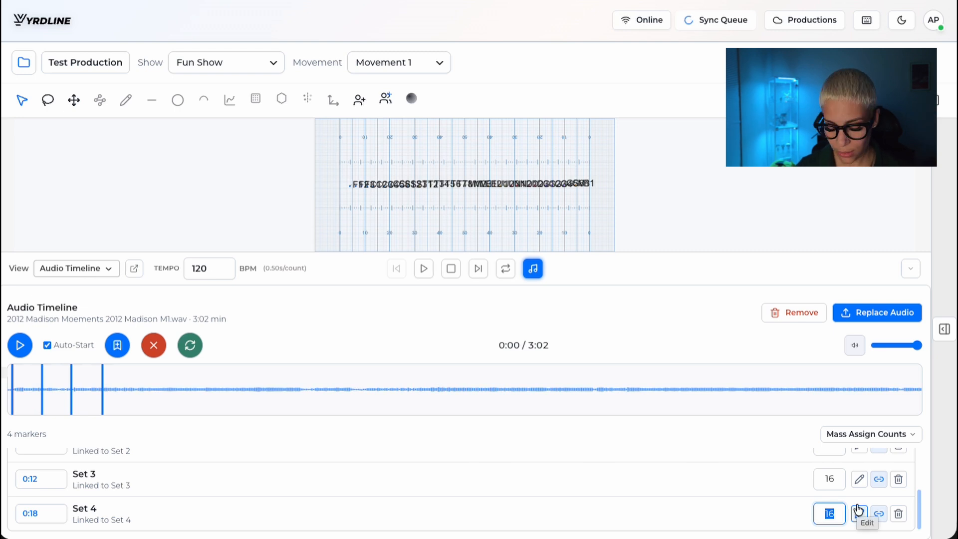
{"action": "left_click", "coordinate": [858, 510]}
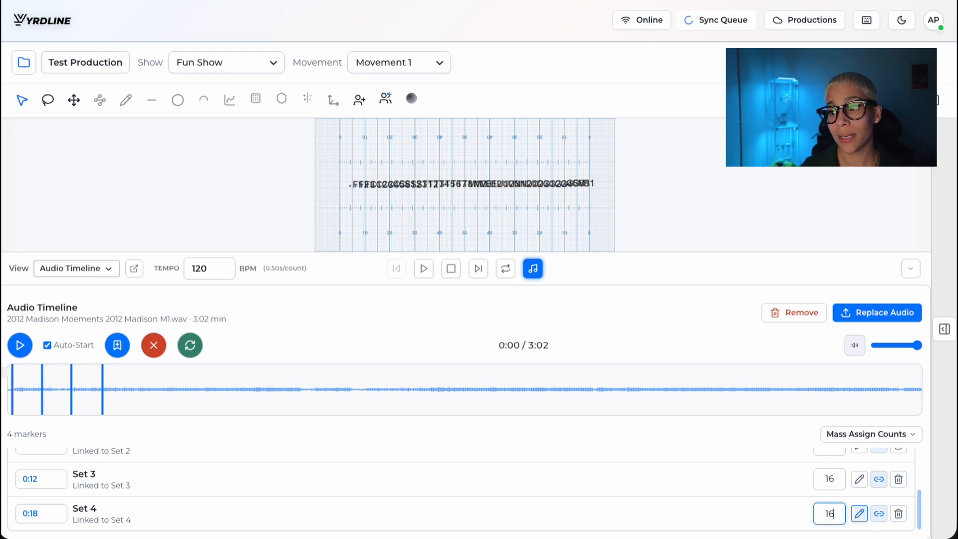
{"action": "type", "text": "0"}
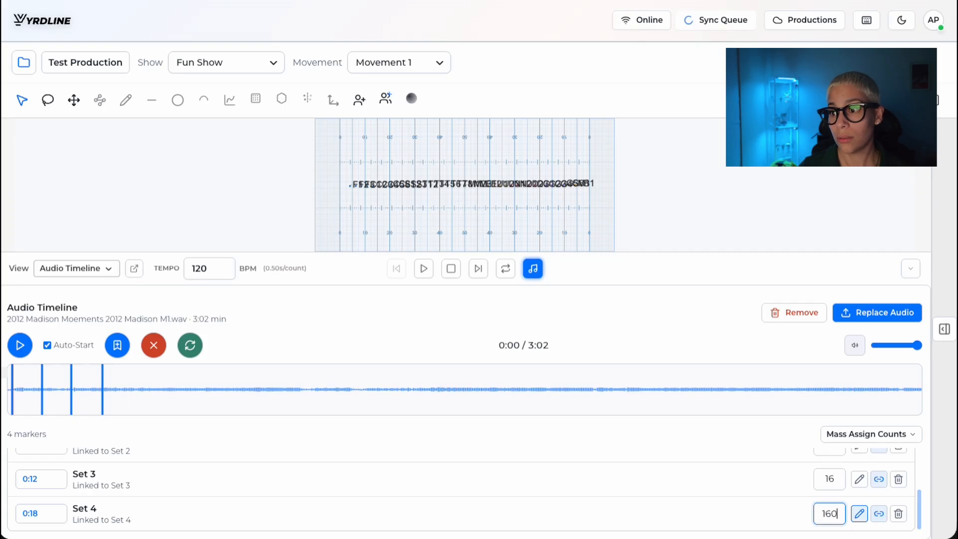
{"action": "key", "text": "BackSpace"}
{"action": "key", "text": "Return"}
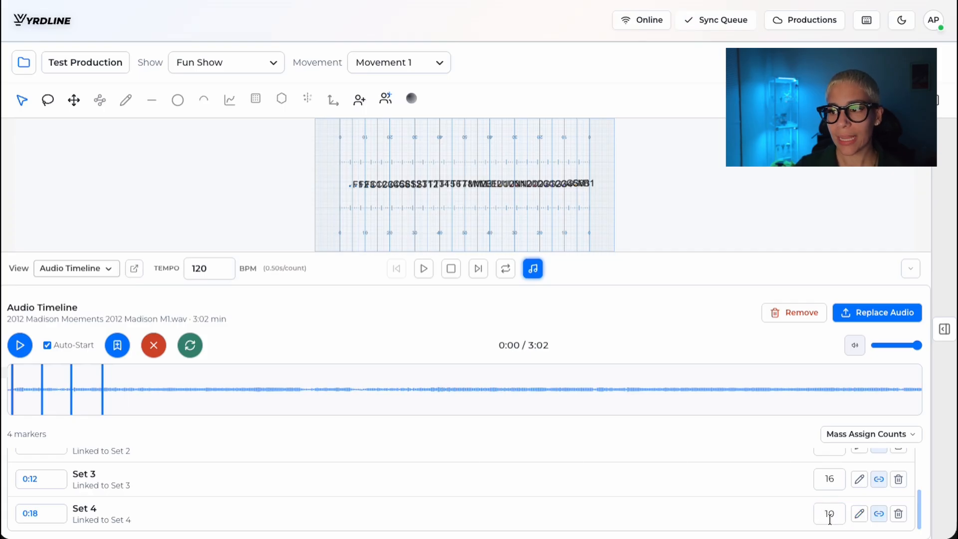
{"action": "left_click", "coordinate": [191, 351]}
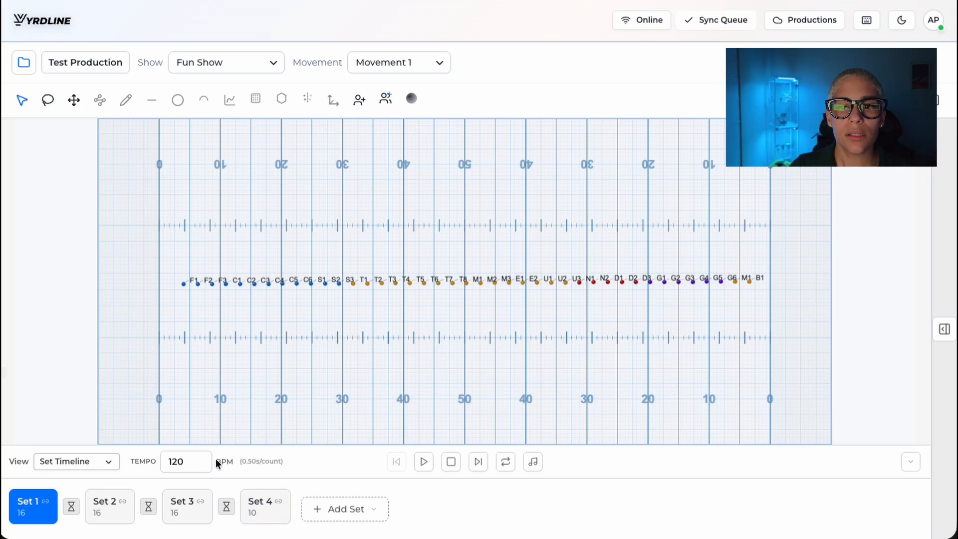
Step: Open the show's tempo value for editing in the Set Timeline view
{"action": "double_click", "coordinate": [187, 464]}
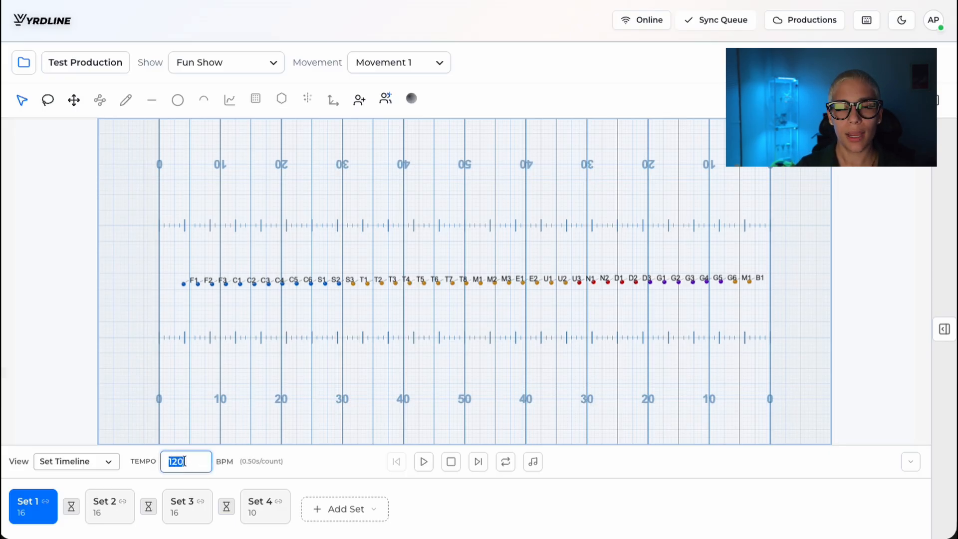